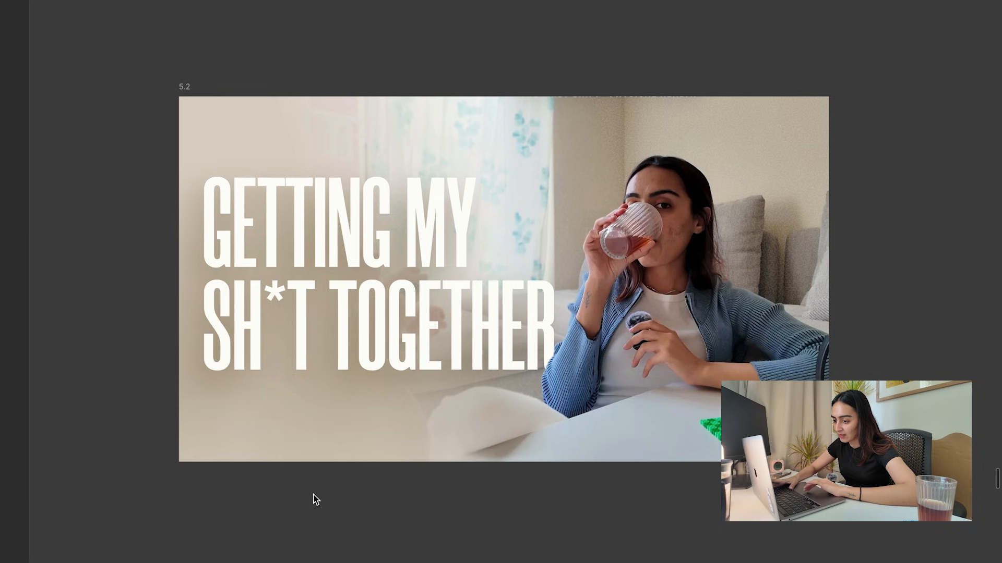
Try moving the gym-bench photo higher in the brown "Taking small actions" thumbnail 49, and undo the move.
{"action": "scroll", "coordinate": [314, 497], "scroll_direction": "right", "scroll_amount": 15}
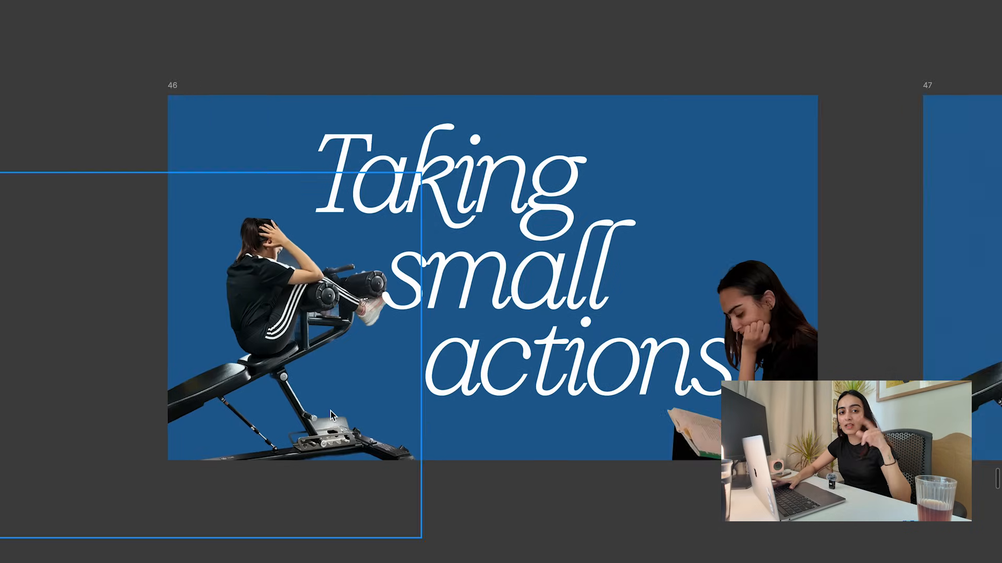
{"action": "scroll", "coordinate": [331, 399], "scroll_direction": "up", "scroll_amount": 1}
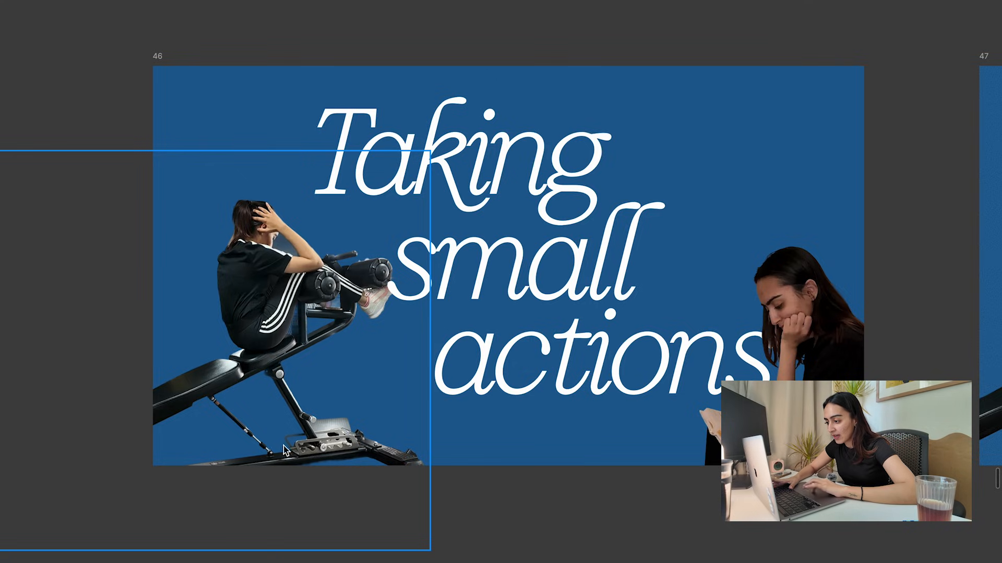
{"action": "left_click", "coordinate": [327, 290]}
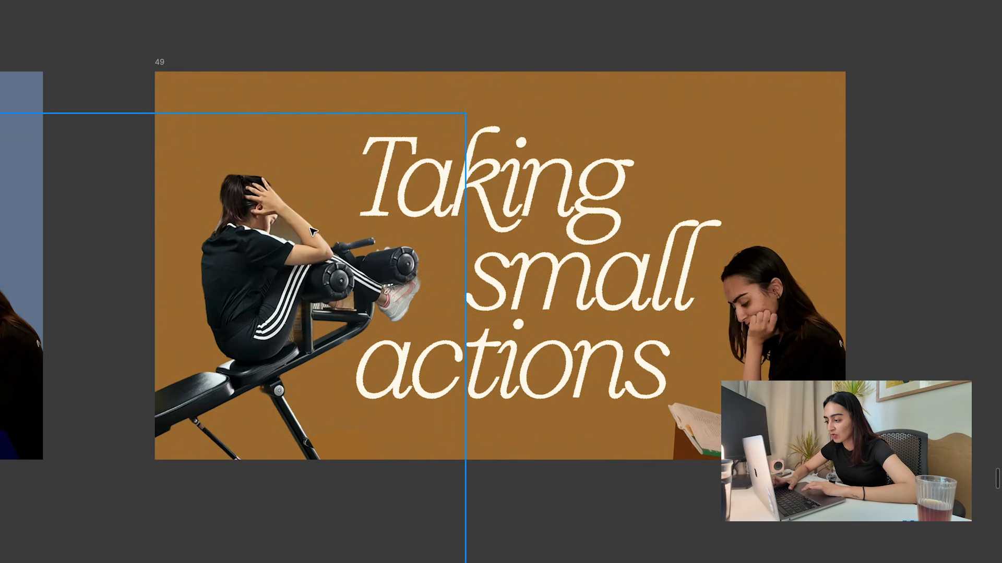
{"action": "left_click_drag", "start_coordinate": [312, 231], "coordinate": [312, 146]}
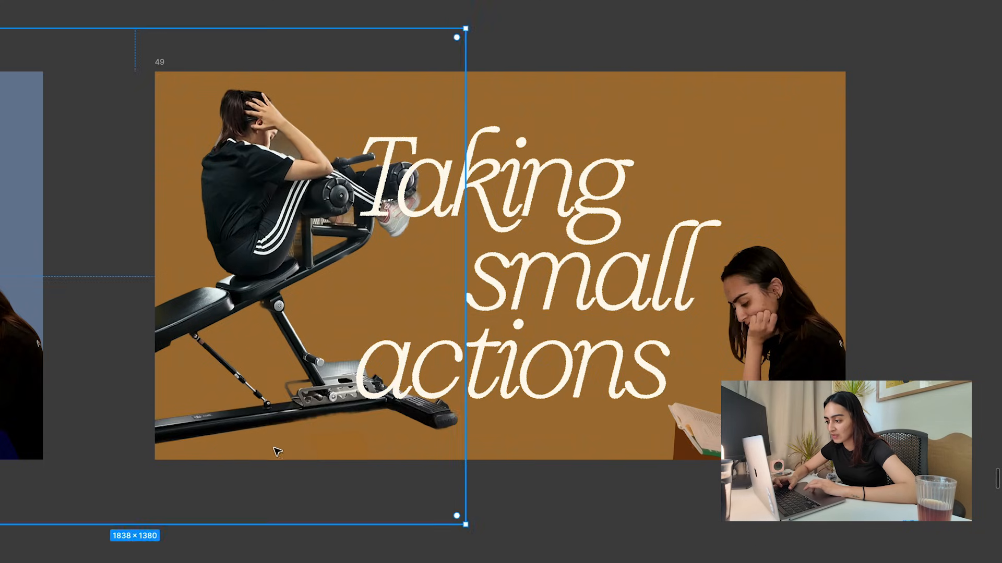
{"action": "key", "text": "ctrl+z"}
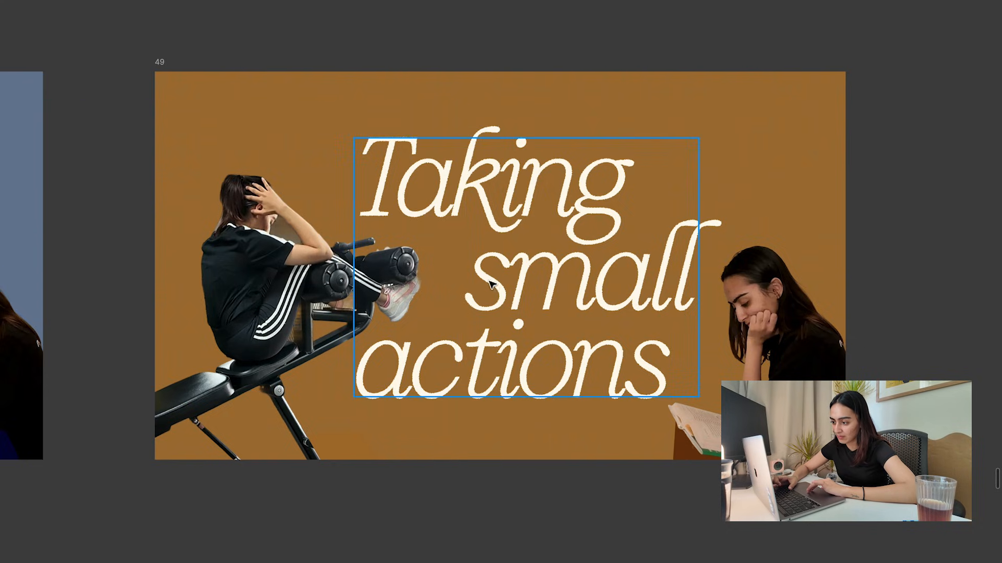
Select the tilted red band behind the text in thumbnail 84 and examine how it is placed.
{"action": "scroll", "coordinate": [495, 296], "scroll_direction": "down", "scroll_amount": 2}
{"action": "scroll", "coordinate": [541, 142], "scroll_direction": "up", "scroll_amount": 3}
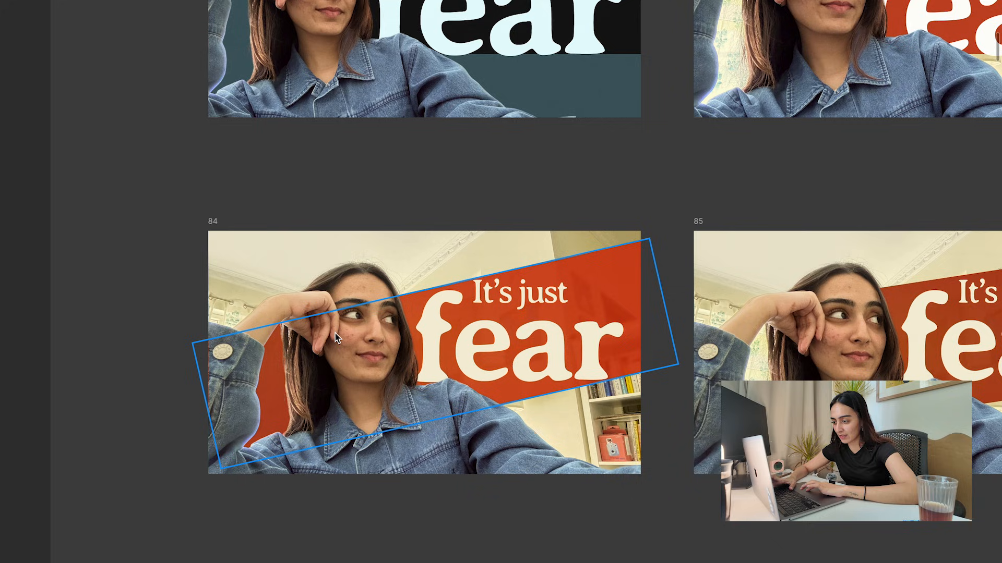
{"action": "left_click", "coordinate": [284, 355]}
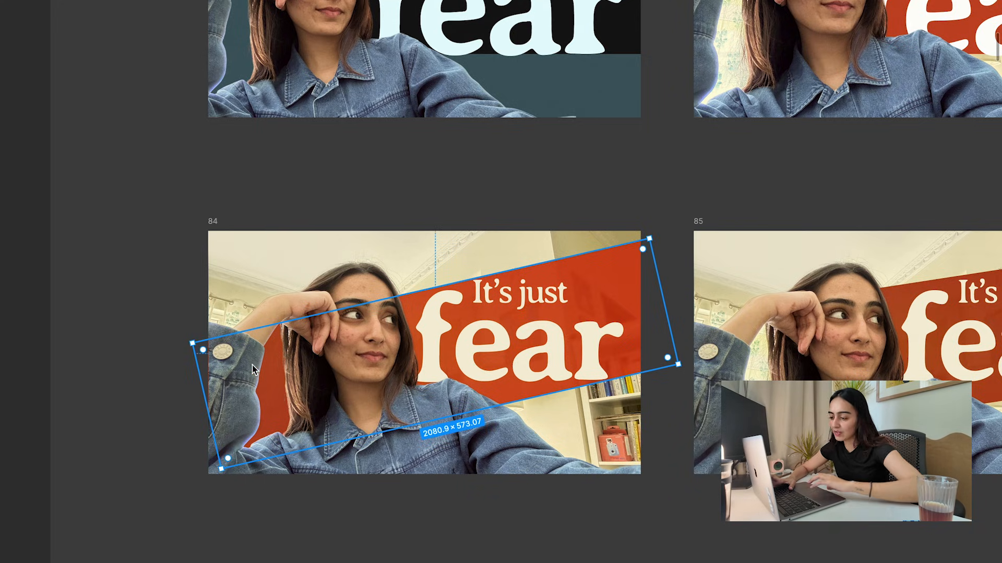
{"action": "scroll", "coordinate": [293, 368], "scroll_direction": "up", "scroll_amount": 5}
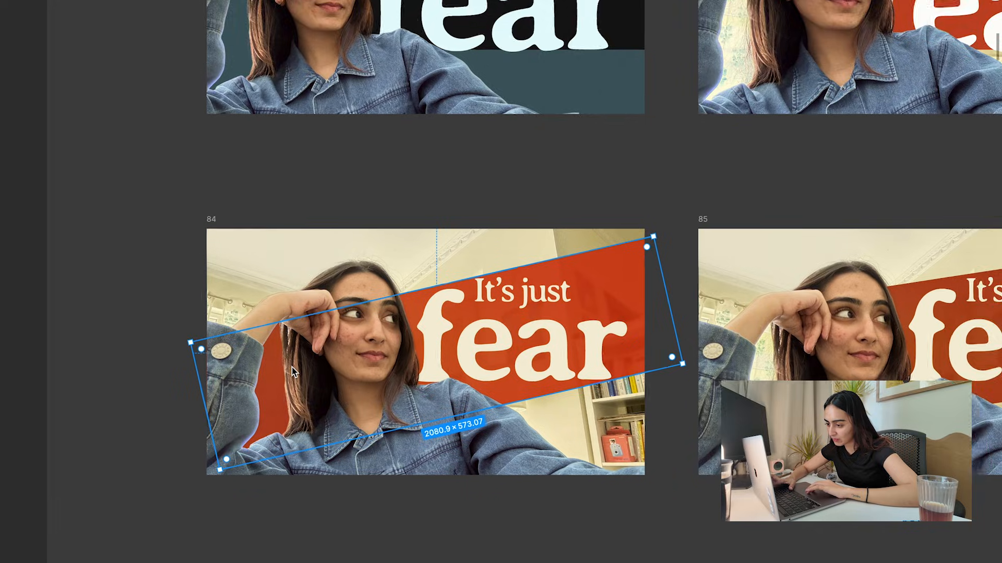
{"action": "scroll", "coordinate": [292, 367], "scroll_direction": "right", "scroll_amount": 1}
{"action": "left_click", "coordinate": [411, 94]}
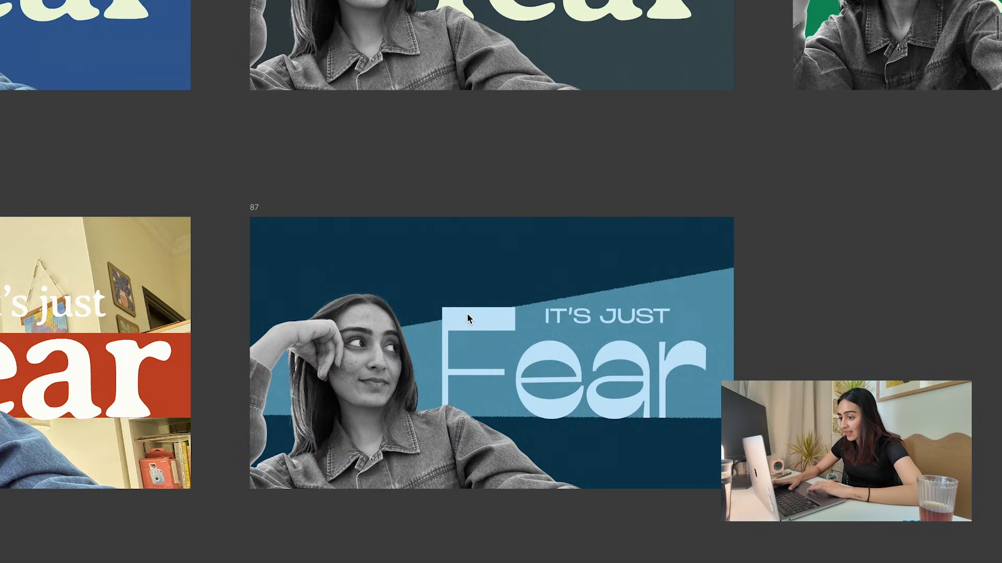
Browse the "It's just fear" thumbnail variations, from thumbnail 87 to the blue versions 86 and 83.
{"action": "scroll", "coordinate": [467, 314], "scroll_direction": "down", "scroll_amount": 2}
{"action": "scroll", "coordinate": [467, 314], "scroll_direction": "up", "scroll_amount": 3}
{"action": "scroll", "coordinate": [468, 314], "scroll_direction": "down", "scroll_amount": 2}
{"action": "scroll", "coordinate": [468, 314], "scroll_direction": "right", "scroll_amount": 10}
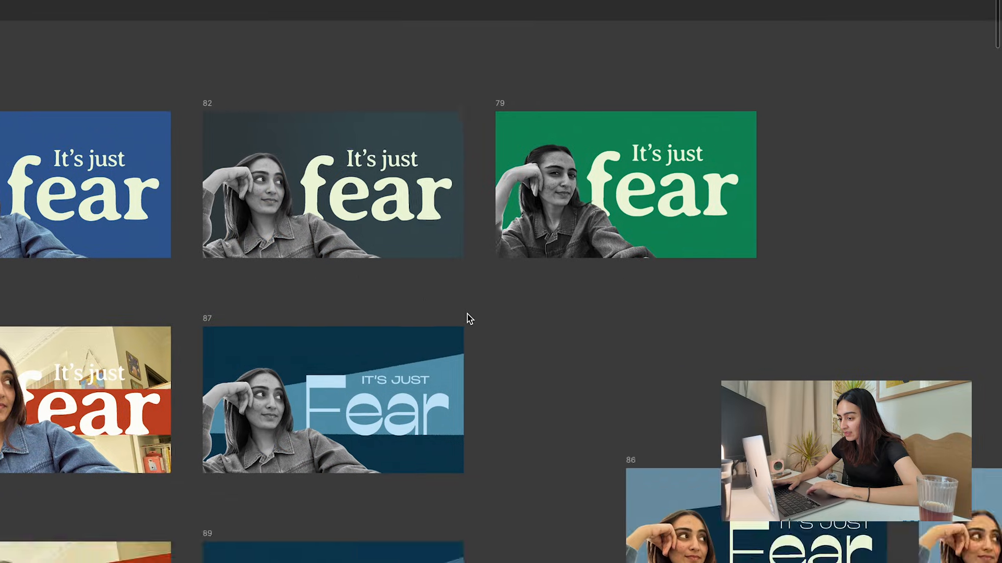
{"action": "scroll", "coordinate": [467, 314], "scroll_direction": "down", "scroll_amount": 4}
{"action": "scroll", "coordinate": [469, 318], "scroll_direction": "left", "scroll_amount": 2}
{"action": "scroll", "coordinate": [365, 323], "scroll_direction": "up", "scroll_amount": 5}
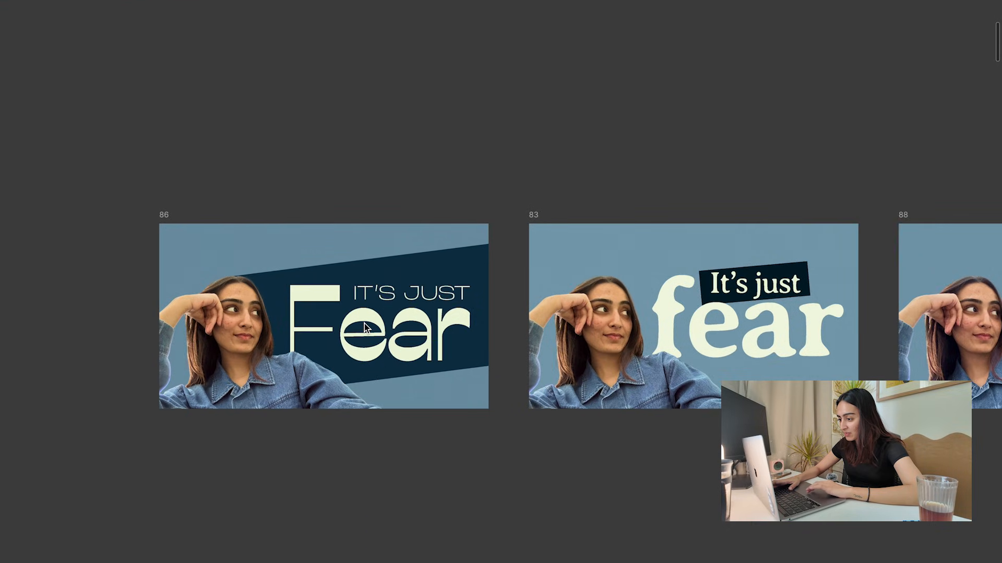
{"action": "scroll", "coordinate": [352, 311], "scroll_direction": "up", "scroll_amount": 5}
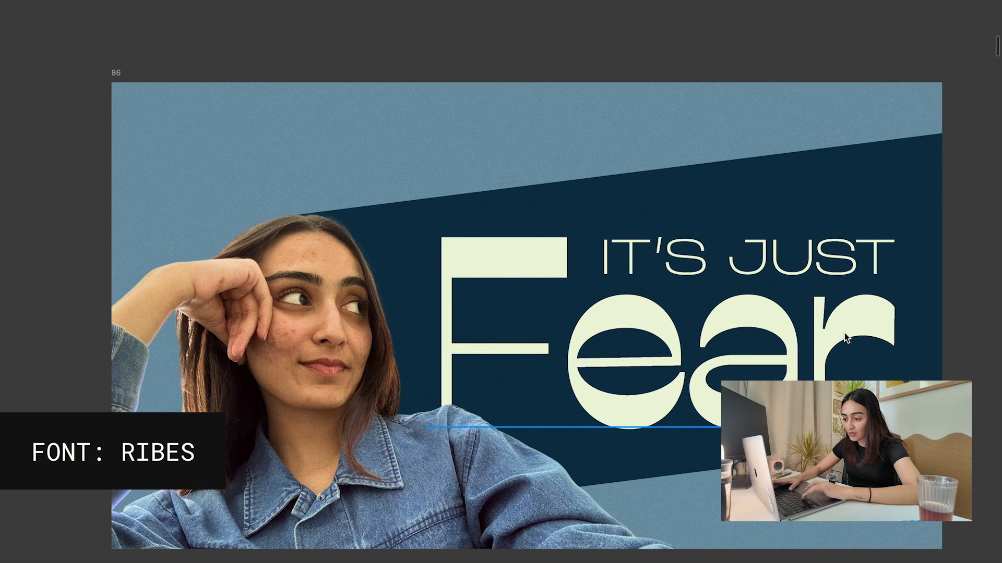
Inspect the text properties of "Fear" and "it's just" in thumbnail 86, and clear the selection.
{"action": "left_click", "coordinate": [844, 334]}
{"action": "key", "text": "ctrl+backslash"}
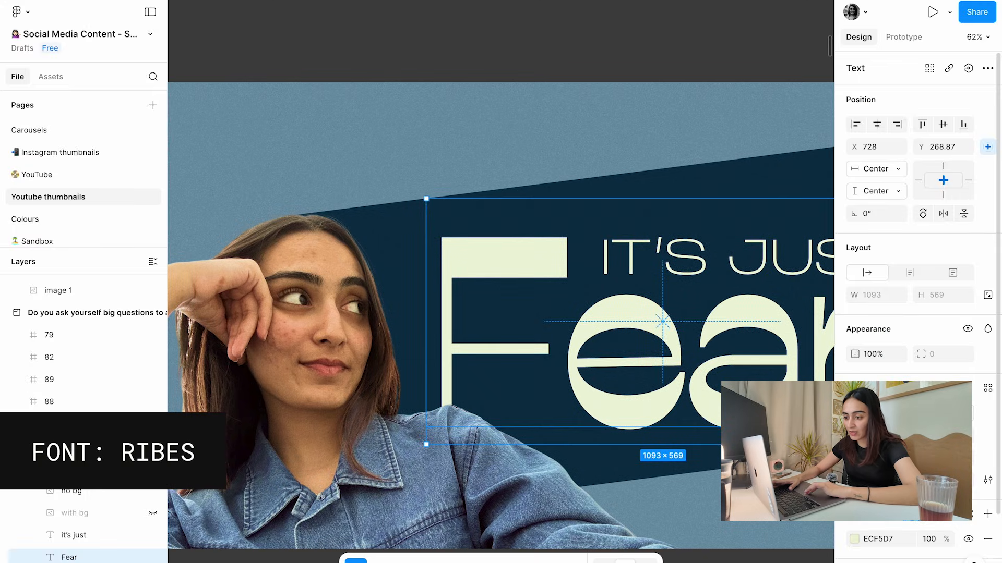
{"action": "key", "text": "ctrl+backslash"}
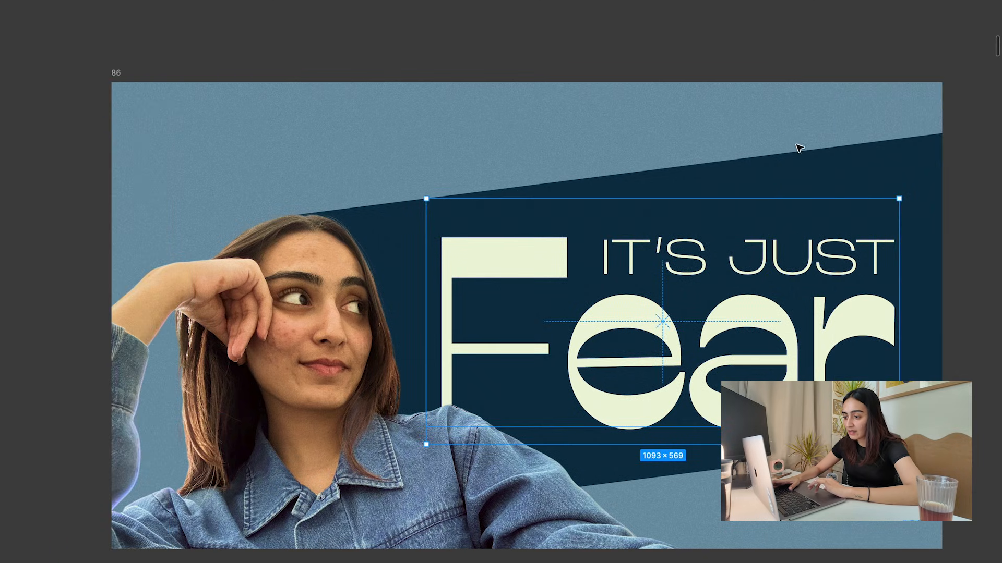
{"action": "double_click", "coordinate": [880, 249]}
{"action": "key", "text": "ctrl+backslash"}
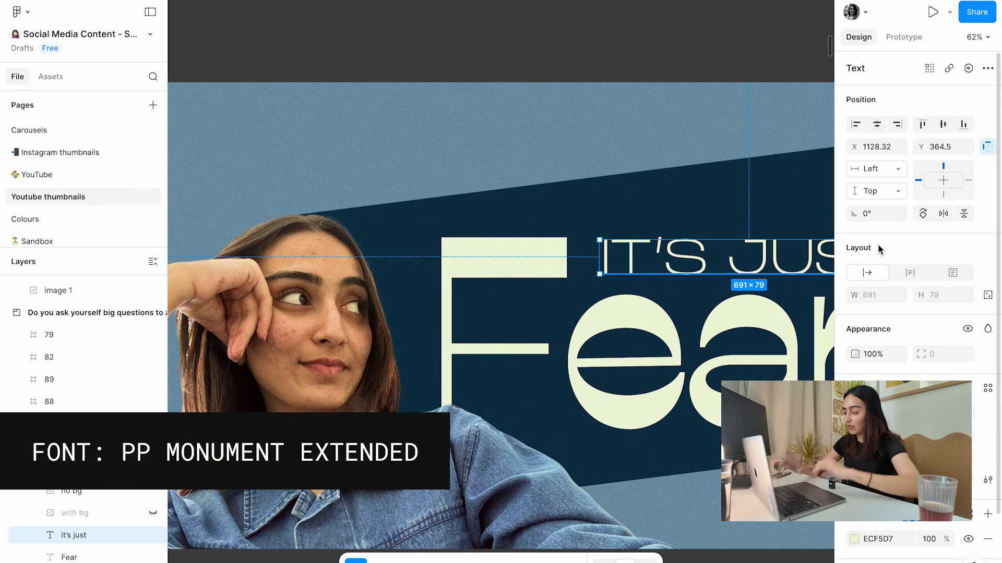
{"action": "key", "text": "ctrl+backslash"}
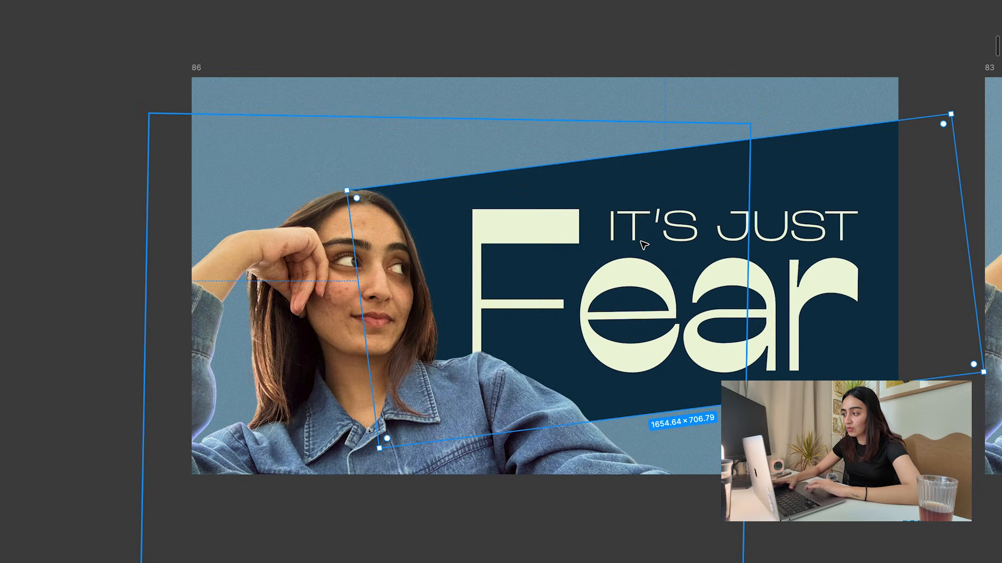
{"action": "left_click", "coordinate": [599, 52]}
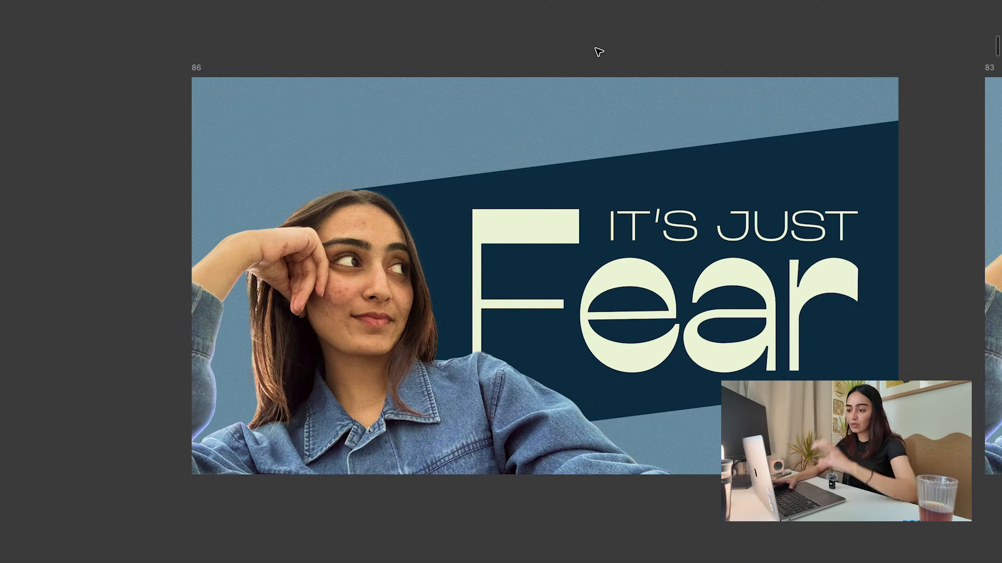
Compare thumbnail 86 with the neighbouring blue versions and examine its photo and lettering up close.
{"action": "scroll", "coordinate": [614, 75], "scroll_direction": "down", "scroll_amount": 1}
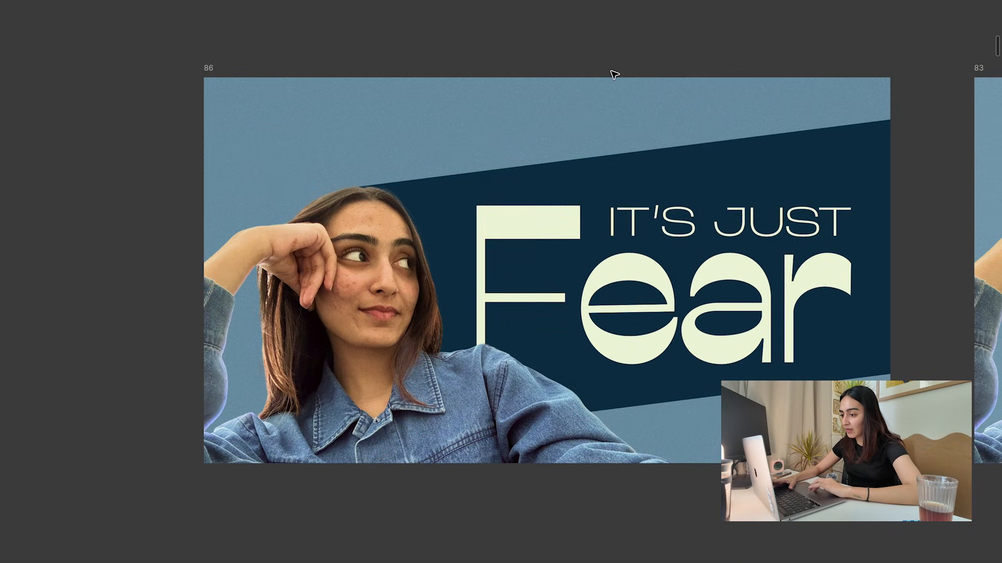
{"action": "scroll", "coordinate": [644, 204], "scroll_direction": "down", "scroll_amount": 4}
{"action": "scroll", "coordinate": [648, 205], "scroll_direction": "right", "scroll_amount": 5}
{"action": "scroll", "coordinate": [648, 204], "scroll_direction": "up", "scroll_amount": 3}
{"action": "scroll", "coordinate": [663, 214], "scroll_direction": "right", "scroll_amount": 3}
{"action": "scroll", "coordinate": [663, 214], "scroll_direction": "left", "scroll_amount": 2}
{"action": "scroll", "coordinate": [496, 267], "scroll_direction": "left", "scroll_amount": 5}
{"action": "scroll", "coordinate": [495, 266], "scroll_direction": "up", "scroll_amount": 1}
{"action": "scroll", "coordinate": [496, 266], "scroll_direction": "left", "scroll_amount": 3}
{"action": "scroll", "coordinate": [454, 255], "scroll_direction": "up", "scroll_amount": 1}
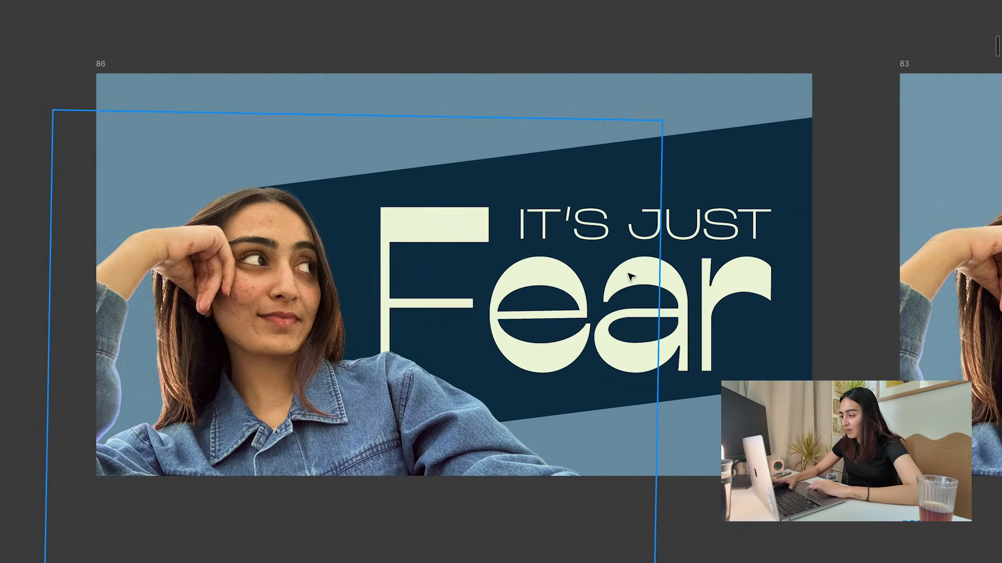
{"action": "scroll", "coordinate": [308, 245], "scroll_direction": "up", "scroll_amount": 2}
{"action": "scroll", "coordinate": [369, 288], "scroll_direction": "down", "scroll_amount": 2}
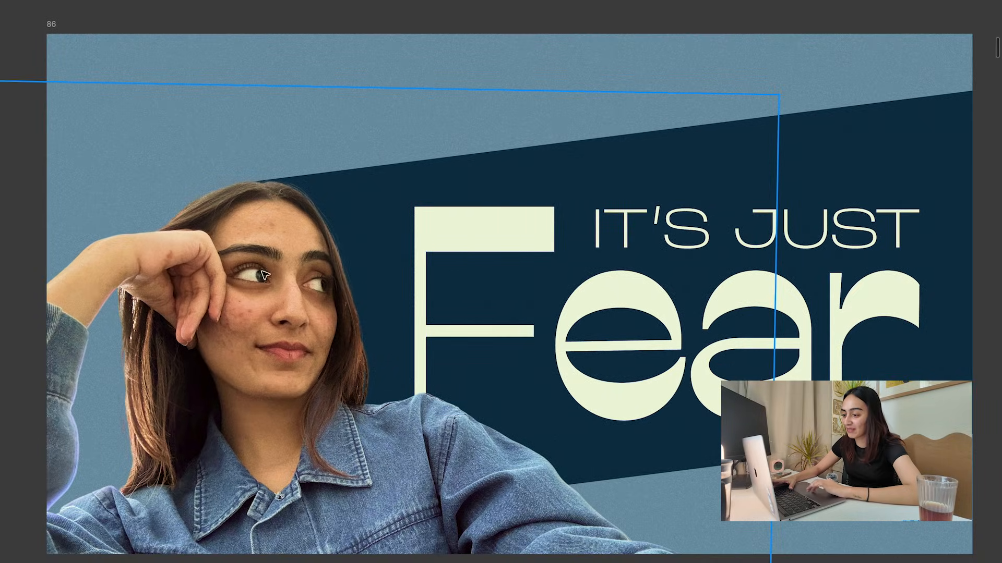
{"action": "scroll", "coordinate": [462, 203], "scroll_direction": "down", "scroll_amount": 2}
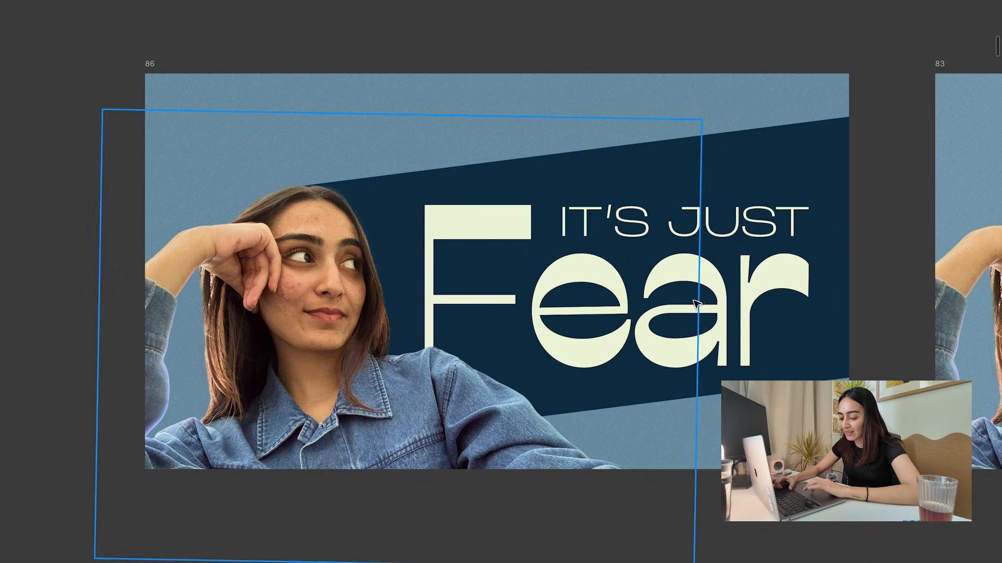
Try the fill FFFFFF on the "it's just" and "Fear" texts in thumbnail 86, and undo the colour change.
{"action": "left_click", "coordinate": [745, 287]}
{"action": "left_click", "coordinate": [755, 223], "text": "shift"}
{"action": "key", "text": "super+backslash"}
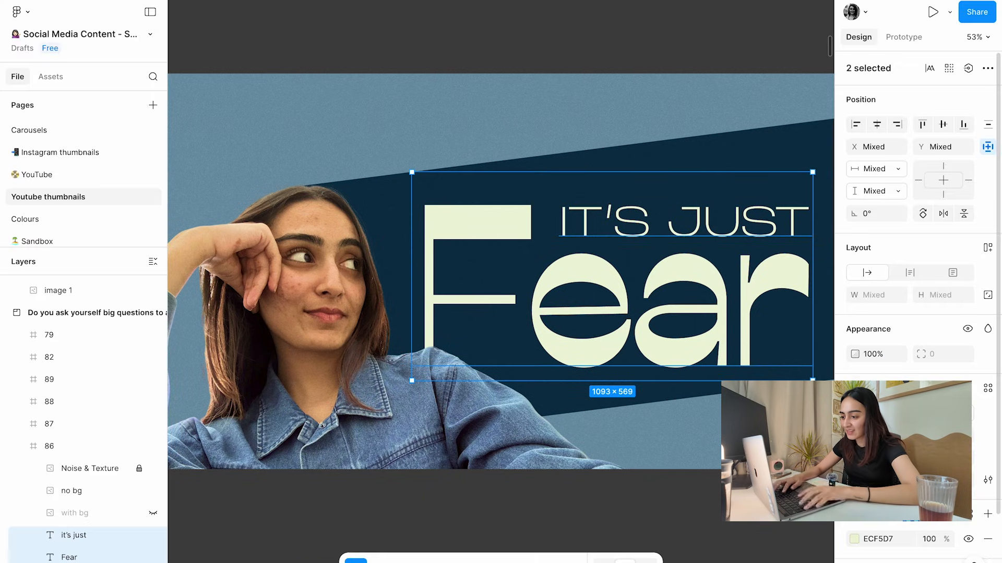
{"action": "left_click", "coordinate": [885, 535]}
{"action": "type", "text": "FFFFFF"}
{"action": "key", "text": "Return"}
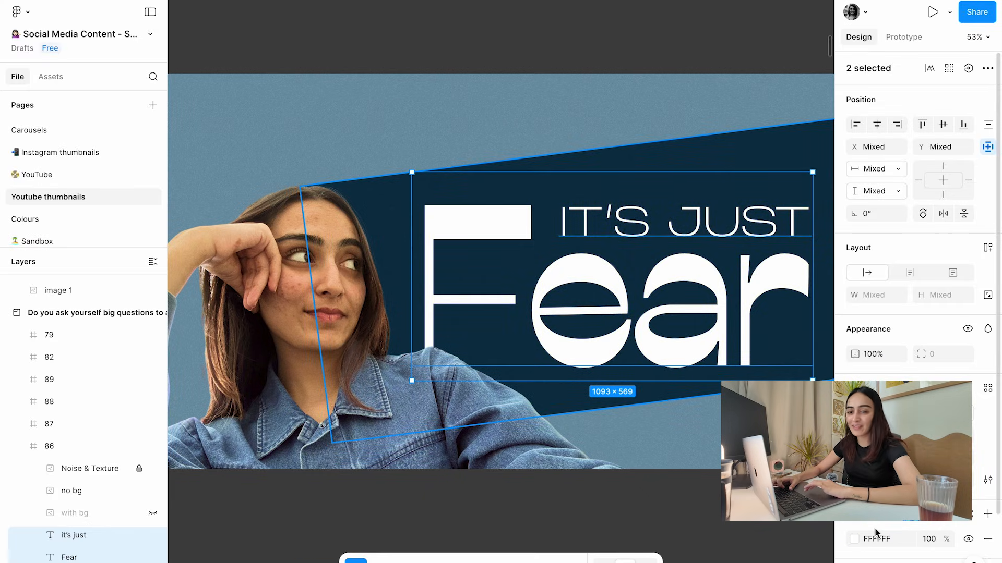
{"action": "key", "text": "super+z"}
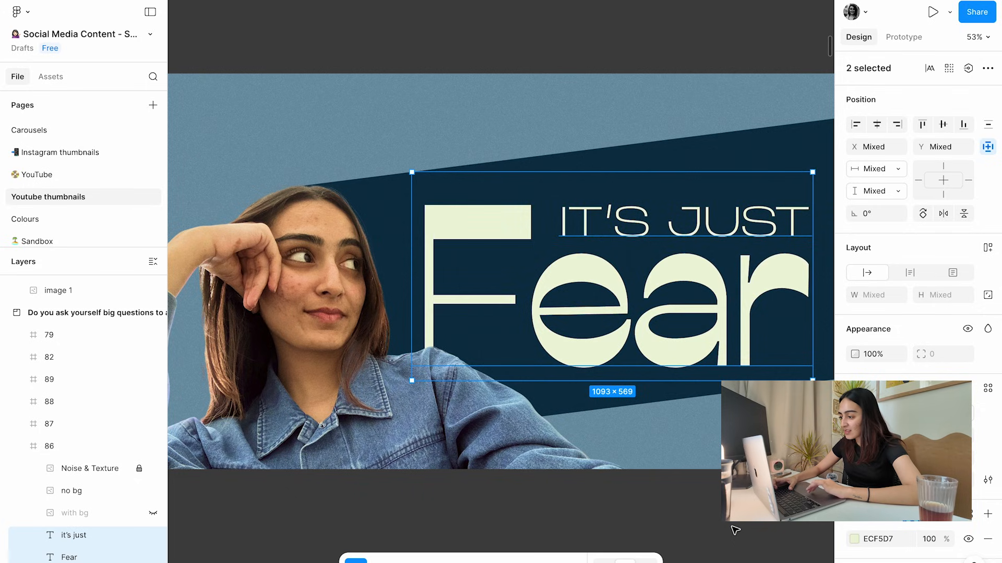
{"action": "left_click", "coordinate": [733, 528]}
{"action": "key", "text": "super+backslash"}
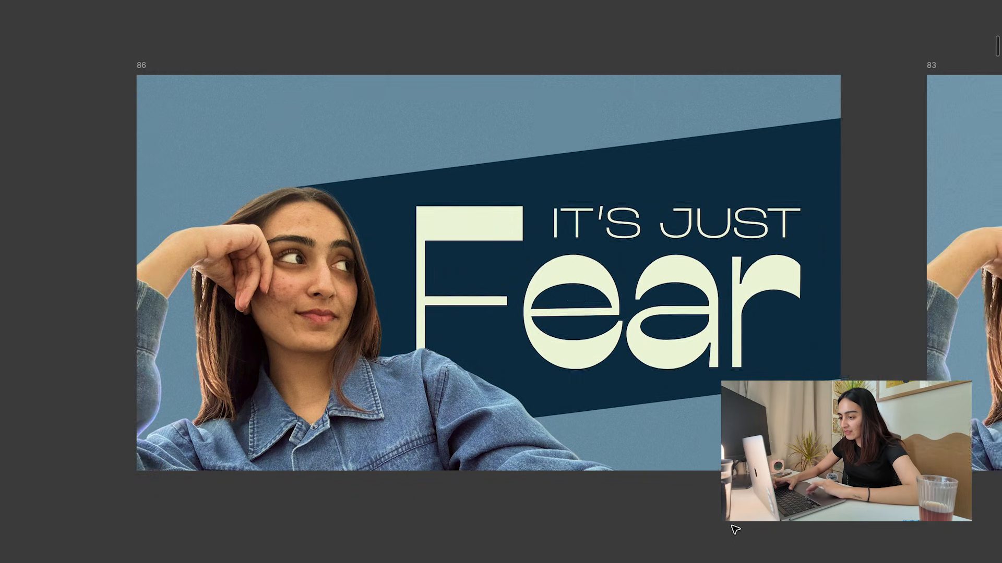
Try extending the dark blue shape in thumbnail 88 by shifting its left corner points out to the frame's left edge.
{"action": "scroll", "coordinate": [734, 527], "scroll_direction": "right", "scroll_amount": 10}
{"action": "scroll", "coordinate": [713, 446], "scroll_direction": "up", "scroll_amount": 3}
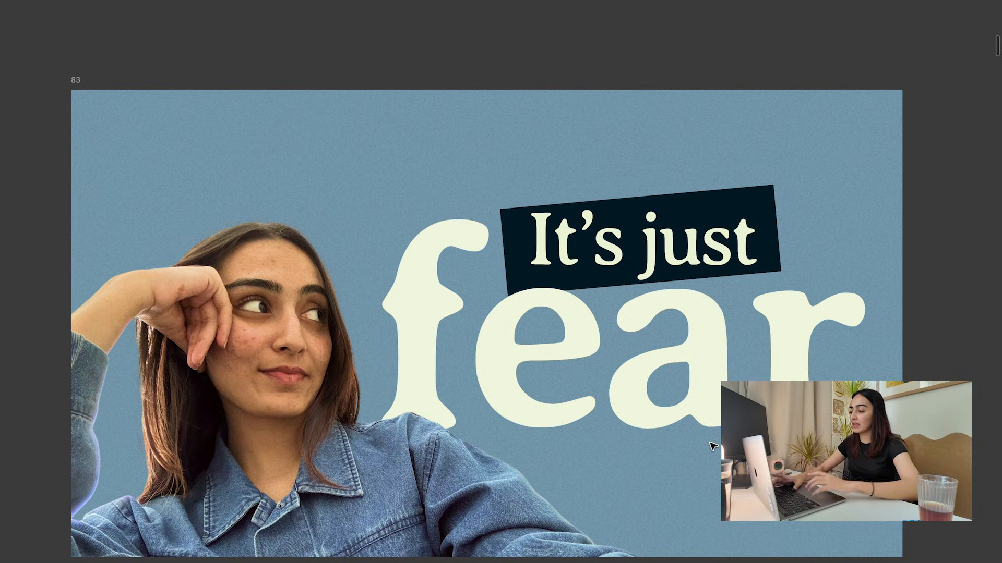
{"action": "key", "text": "n"}
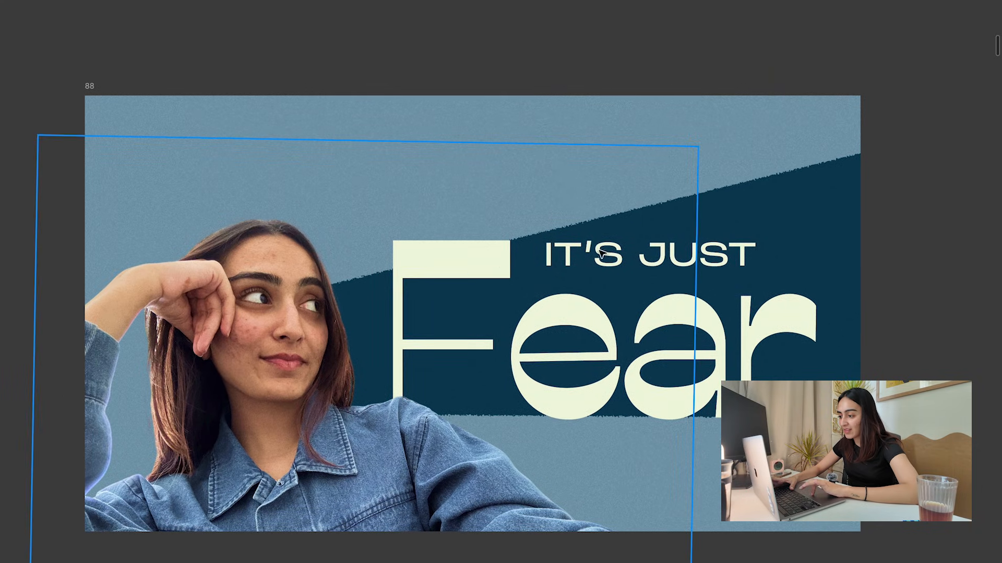
{"action": "scroll", "coordinate": [499, 239], "scroll_direction": "up", "scroll_amount": 5}
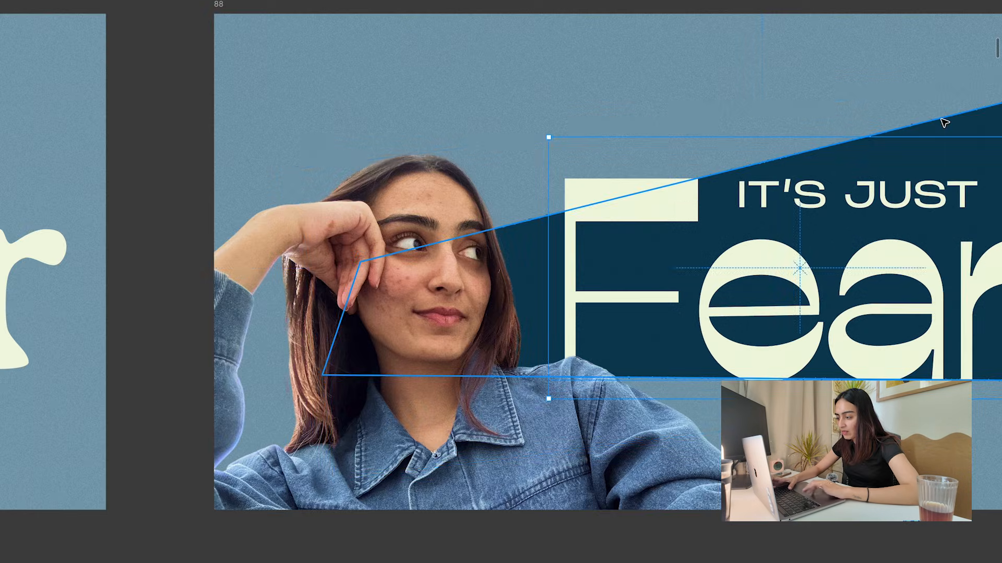
{"action": "double_click", "coordinate": [944, 123]}
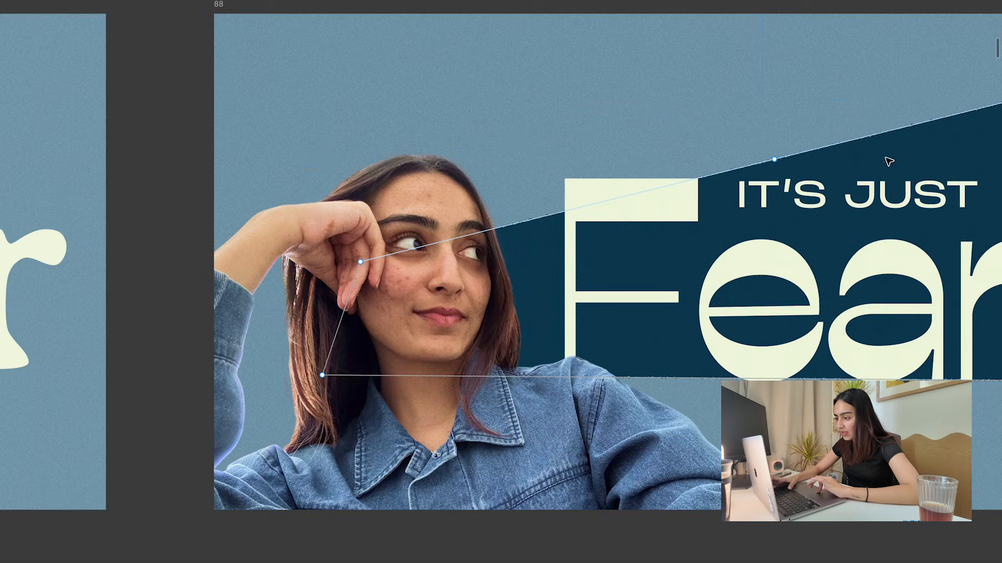
{"action": "left_click_drag", "start_coordinate": [183, 193], "coordinate": [409, 428]}
{"action": "key", "text": "shift+Left"}
{"action": "key", "text": "shift+Left"}
{"action": "key", "text": "shift+Left"}
{"action": "key", "text": "shift+Left"}
{"action": "key", "text": "shift+Left"}
{"action": "key", "text": "shift+Left"}
{"action": "key", "text": "shift+Left"}
{"action": "key", "text": "shift+Left"}
{"action": "key", "text": "shift+Left"}
{"action": "key", "text": "shift+Left"}
{"action": "key", "text": "shift+Left"}
{"action": "key", "text": "shift+Left"}
{"action": "key", "text": "shift+Left"}
{"action": "key", "text": "shift+Left"}
{"action": "key", "text": "shift+Left"}
{"action": "key", "text": "shift+Left"}
{"action": "key", "text": "shift+Left"}
{"action": "key", "text": "shift+Left"}
{"action": "key", "text": "shift+Left"}
{"action": "key", "text": "shift+Left"}
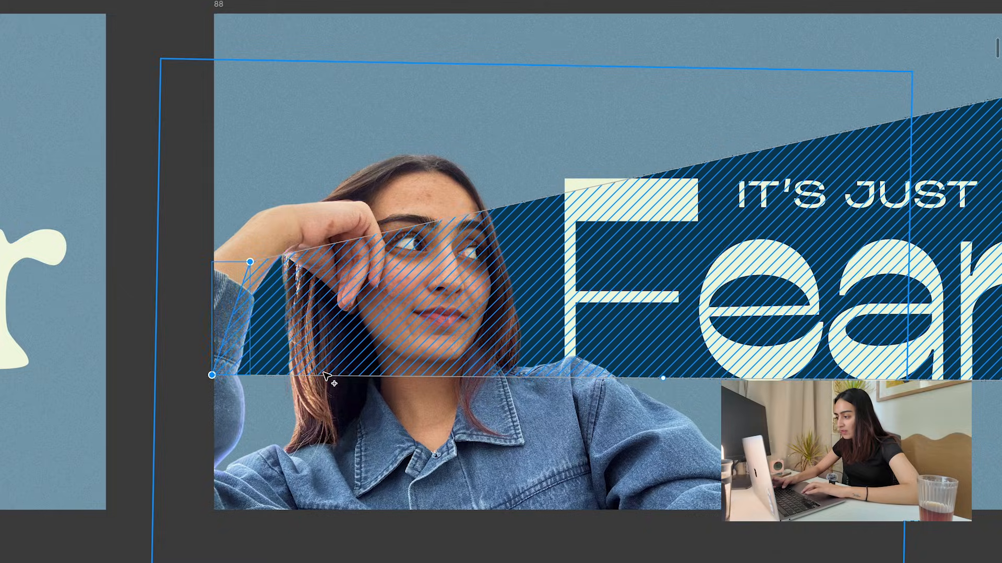
Leave vector editing and undo the extension of the dark blue shape in thumbnail 88.
{"action": "key", "text": "Escape"}
{"action": "scroll", "coordinate": [188, 205], "scroll_direction": "down", "scroll_amount": 2}
{"action": "left_click", "coordinate": [224, 494]}
{"action": "key", "text": "super+z"}
{"action": "key", "text": "super+z"}
{"action": "key", "text": "super+z"}
{"action": "double_click", "coordinate": [397, 529]}
{"action": "left_click", "coordinate": [400, 530]}
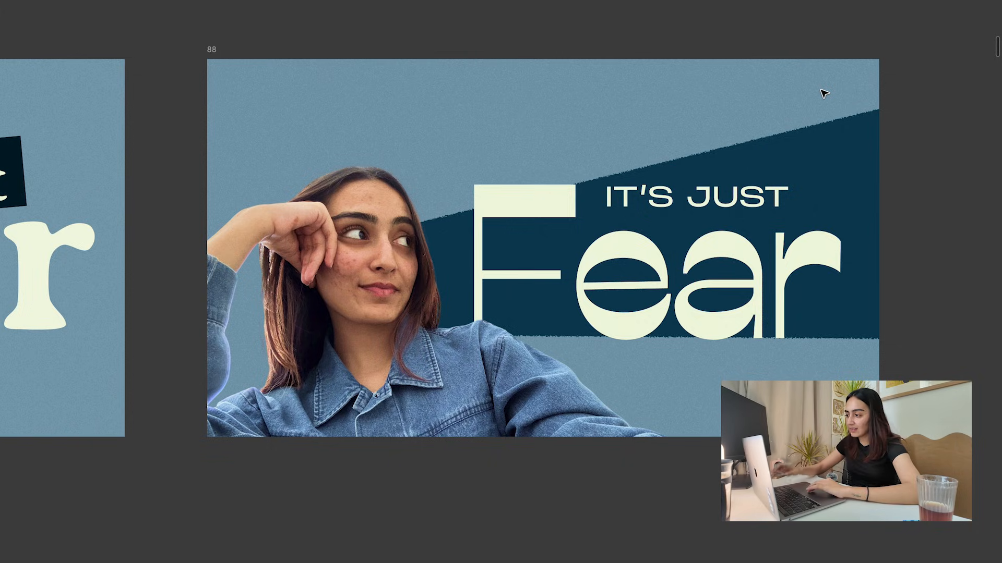
Select thumbnail frame 83 and place it in the empty space directly below its row.
{"action": "scroll", "coordinate": [823, 93], "scroll_direction": "down", "scroll_amount": 2}
{"action": "scroll", "coordinate": [823, 93], "scroll_direction": "left", "scroll_amount": 10}
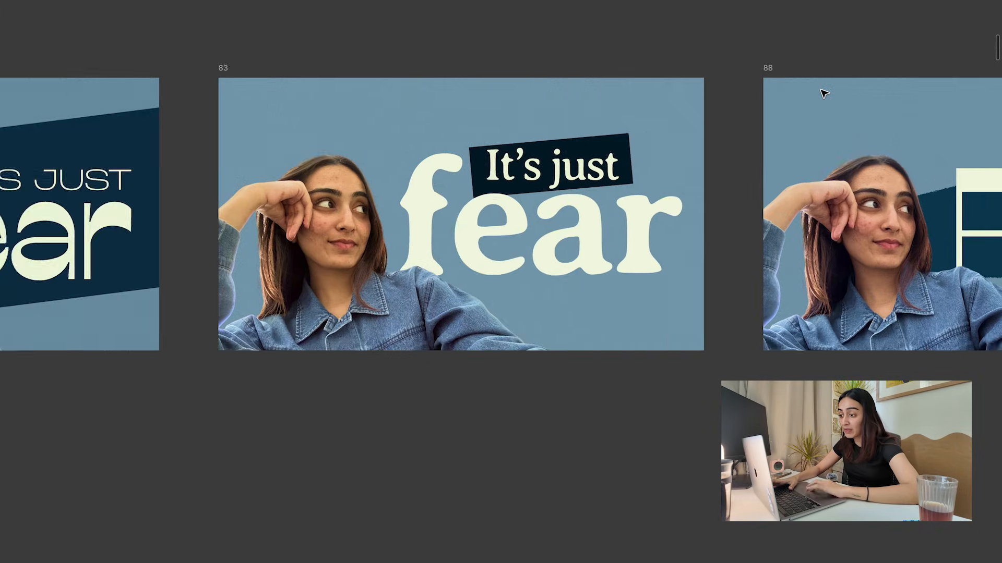
{"action": "scroll", "coordinate": [824, 92], "scroll_direction": "left", "scroll_amount": 3}
{"action": "scroll", "coordinate": [824, 93], "scroll_direction": "up", "scroll_amount": 1}
{"action": "left_click", "coordinate": [306, 97]}
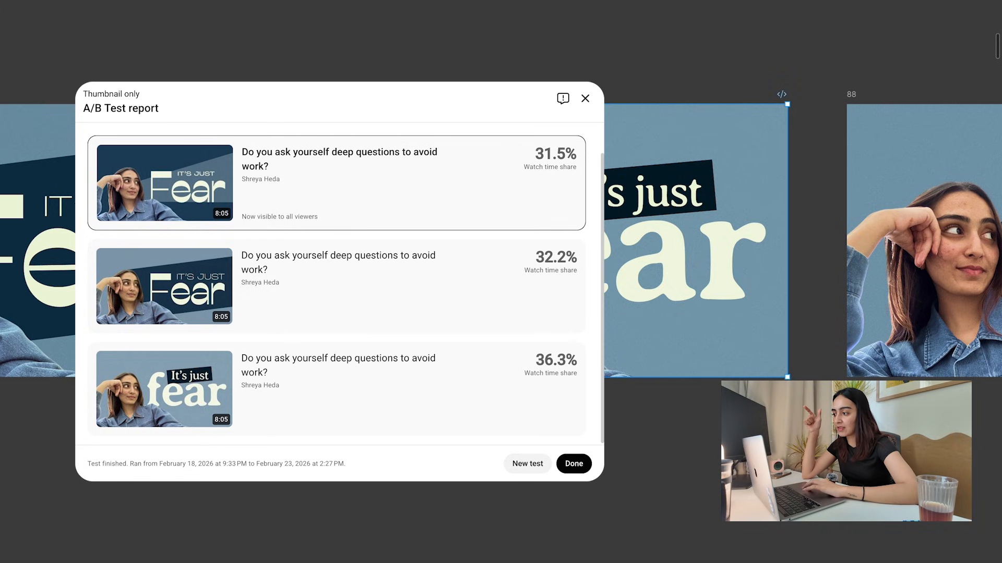
{"action": "scroll", "coordinate": [308, 100], "scroll_direction": "down", "scroll_amount": 3}
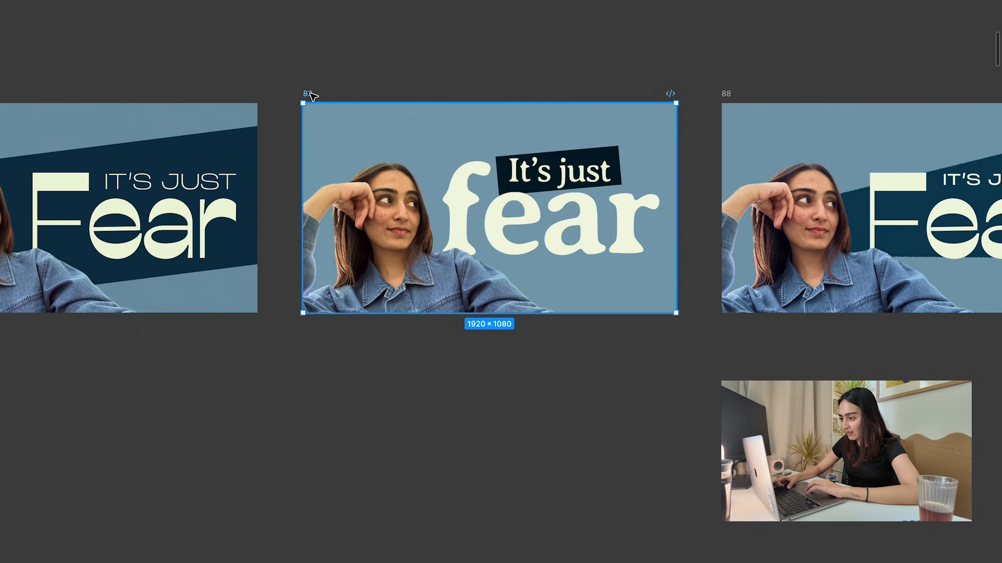
{"action": "scroll", "coordinate": [313, 94], "scroll_direction": "down", "scroll_amount": 1}
{"action": "left_click_drag", "start_coordinate": [313, 95], "coordinate": [312, 378]}
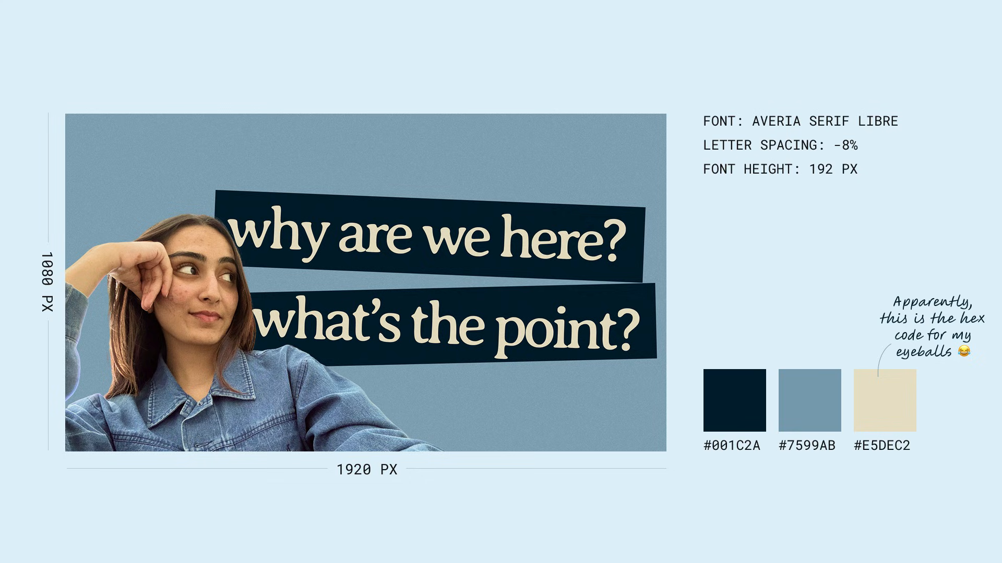